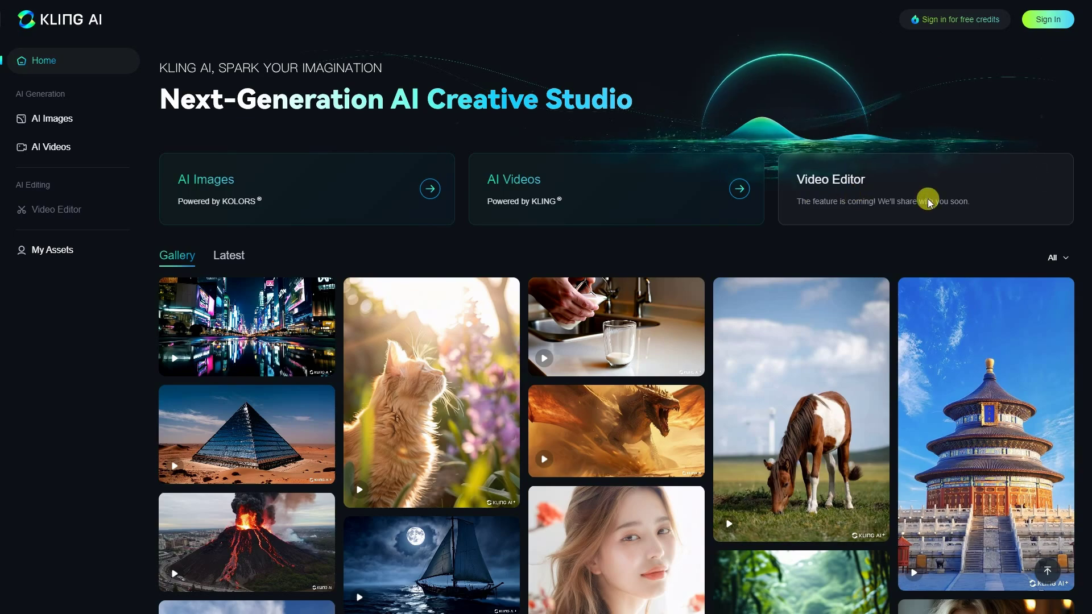
scroll(1082, 281, "down", 1)
scroll(1082, 281, "down", 2)
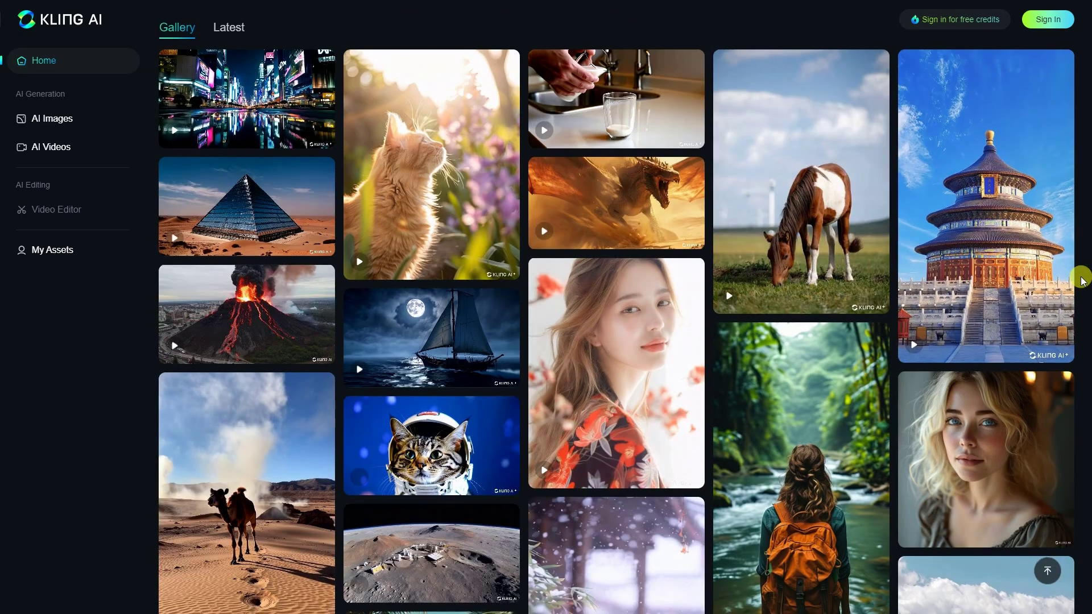
scroll(1081, 281, "down", 2)
scroll(1083, 281, "down", 2)
scroll(1082, 281, "down", 1)
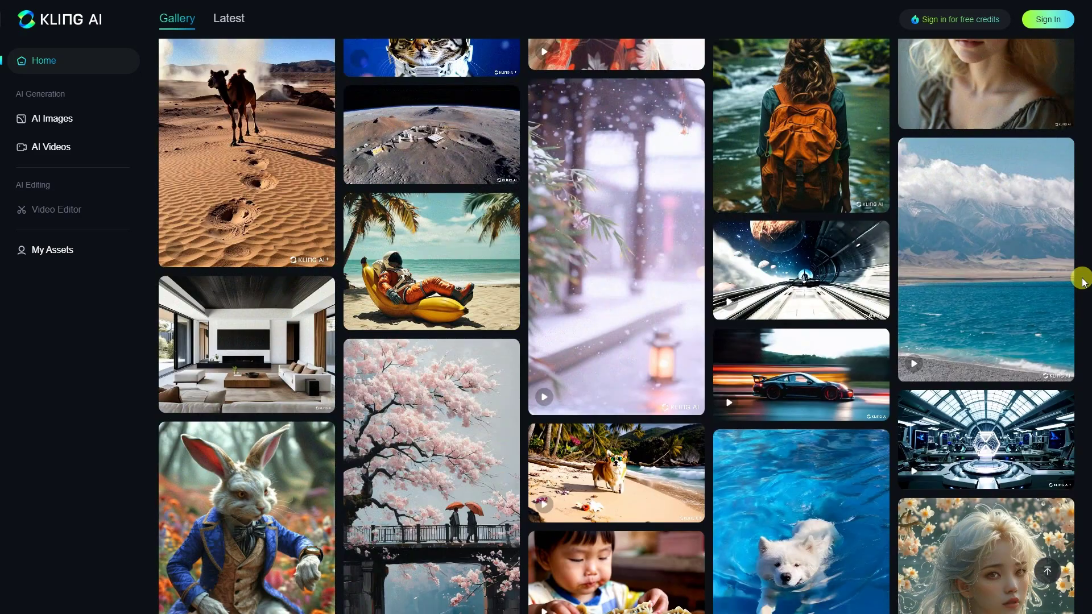
scroll(1082, 282, "down", 3)
scroll(1082, 282, "down", 1)
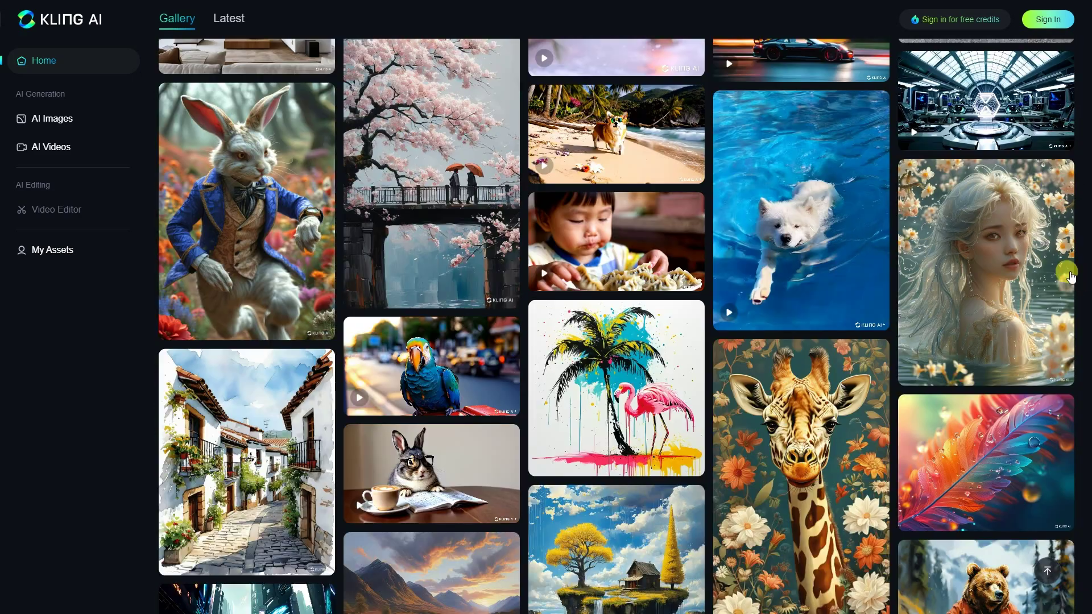
- After viewing the corgi beach video details, register a new account with email and confirmed password
left_click(628, 152)
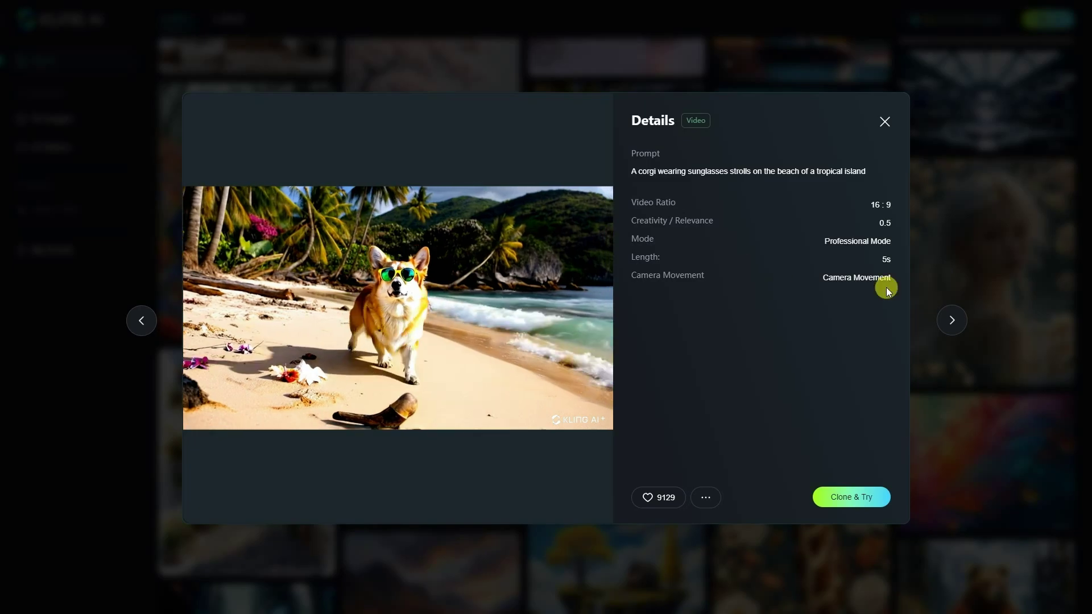
left_click(883, 123)
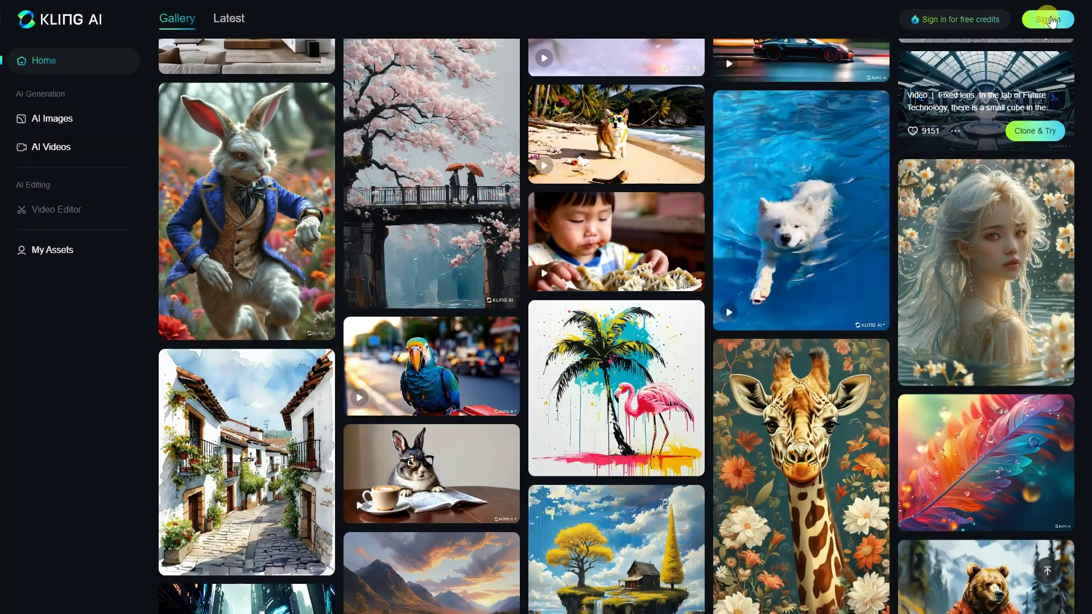
left_click(1049, 19)
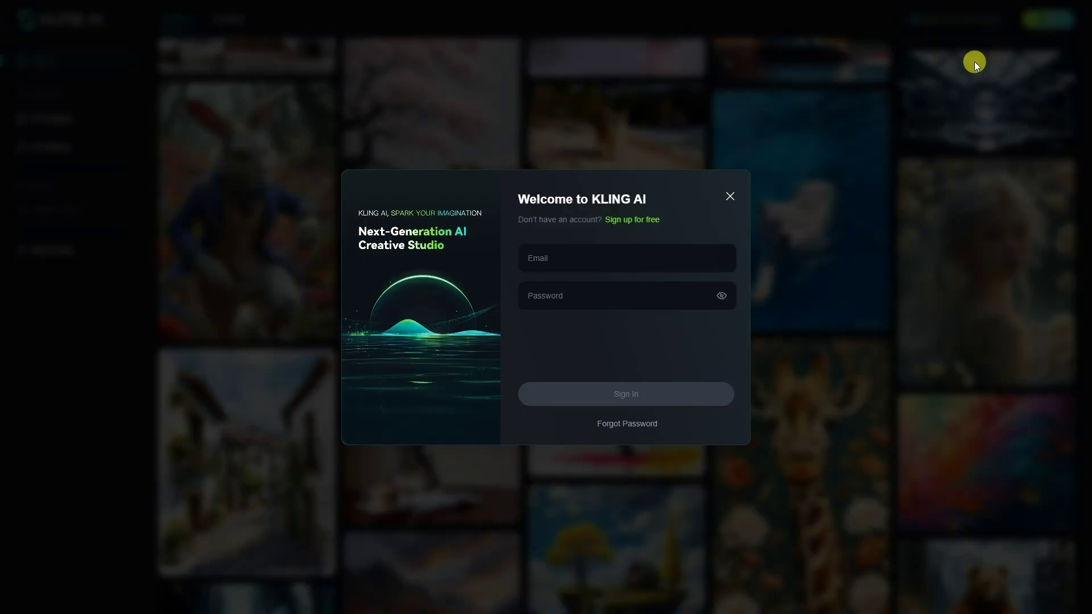
left_click(643, 227)
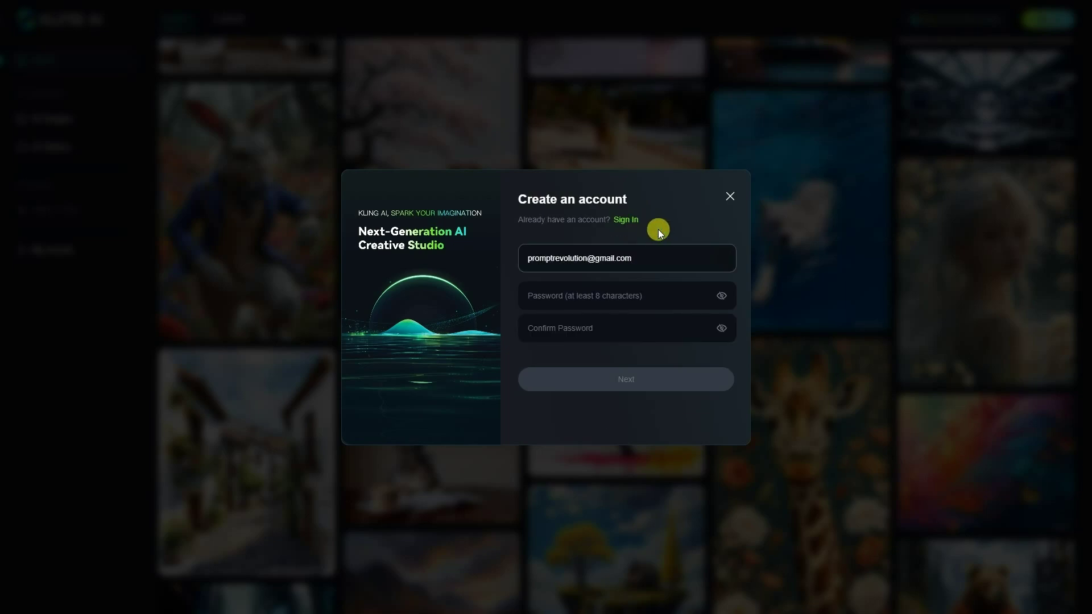
left_click(619, 295)
type("************")
left_click(609, 328)
type("************")
left_click(658, 379)
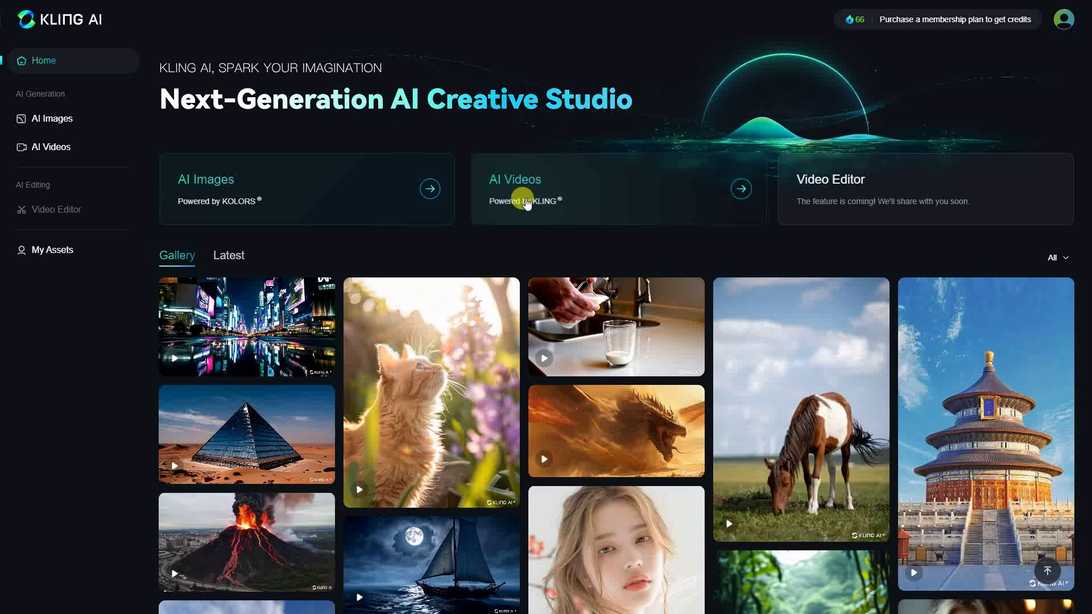
- Open AI Videos, peek at Image to Video, then write 'A bear riding a bicycle' in Text to Video
left_click(526, 202)
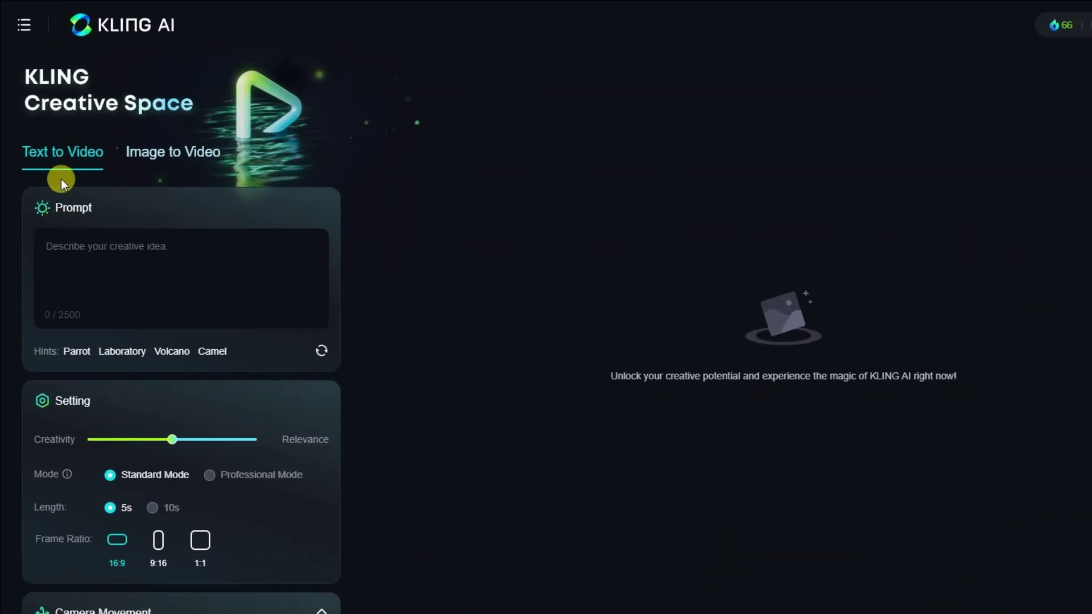
left_click(174, 156)
scroll(210, 300, "down", 3)
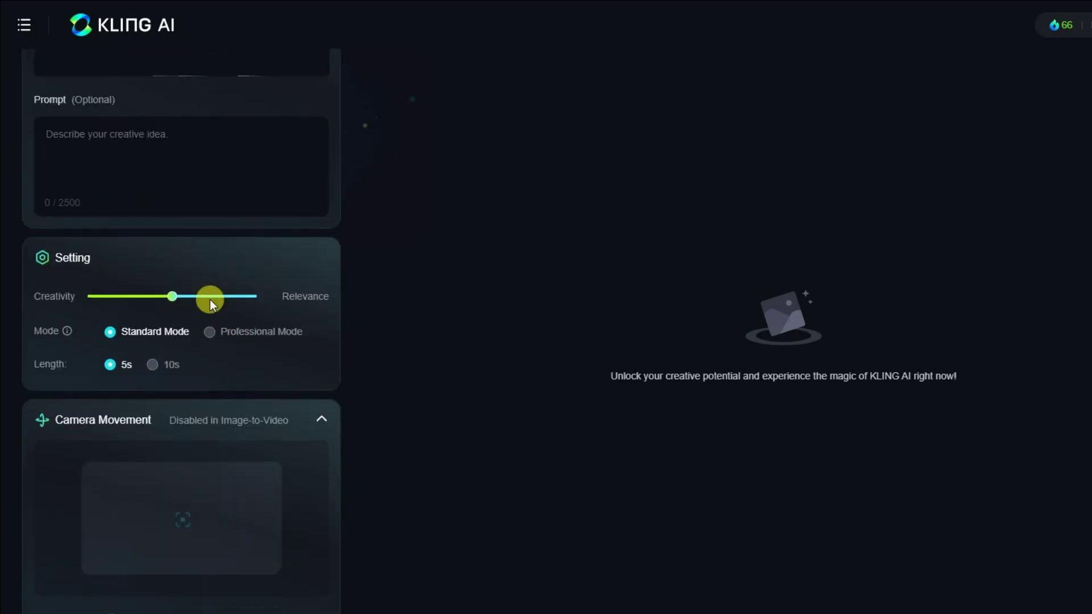
scroll(211, 299, "up", 1)
scroll(211, 300, "up", 3)
left_click(73, 148)
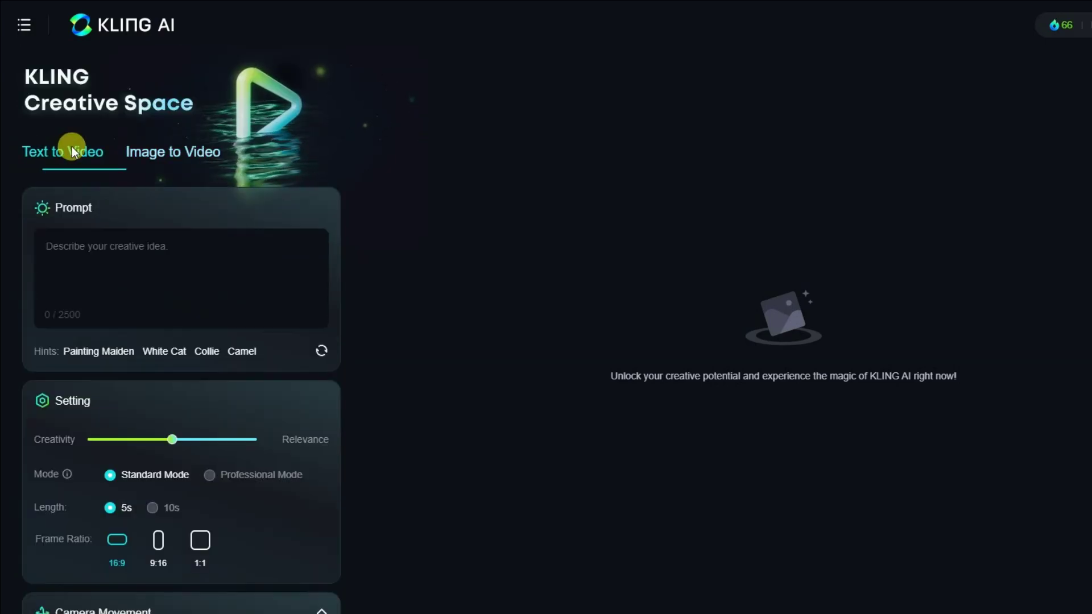
left_click(104, 249)
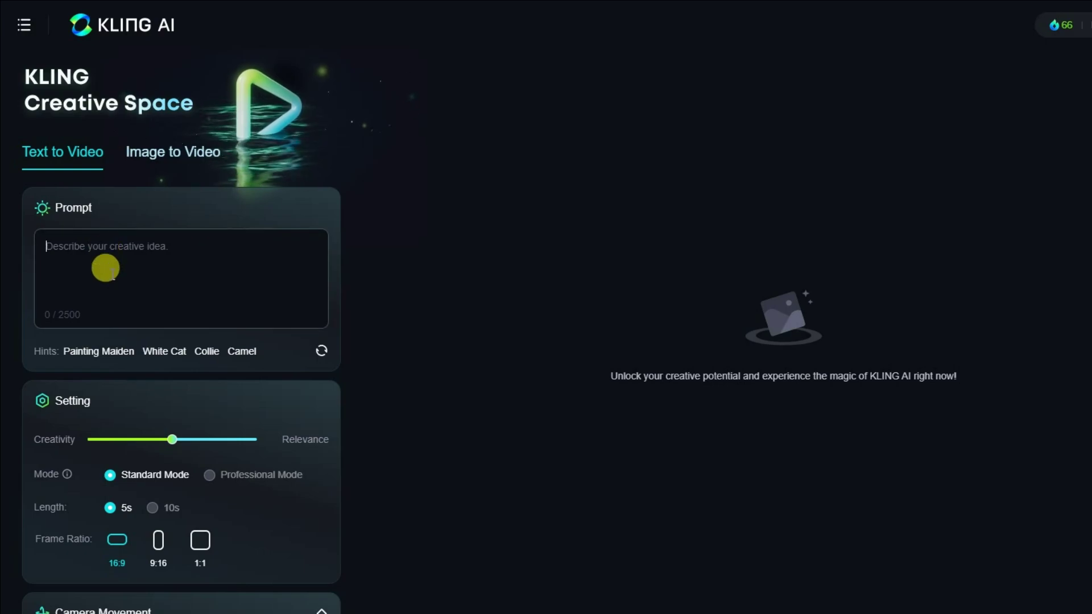
type("A bear riding a b")
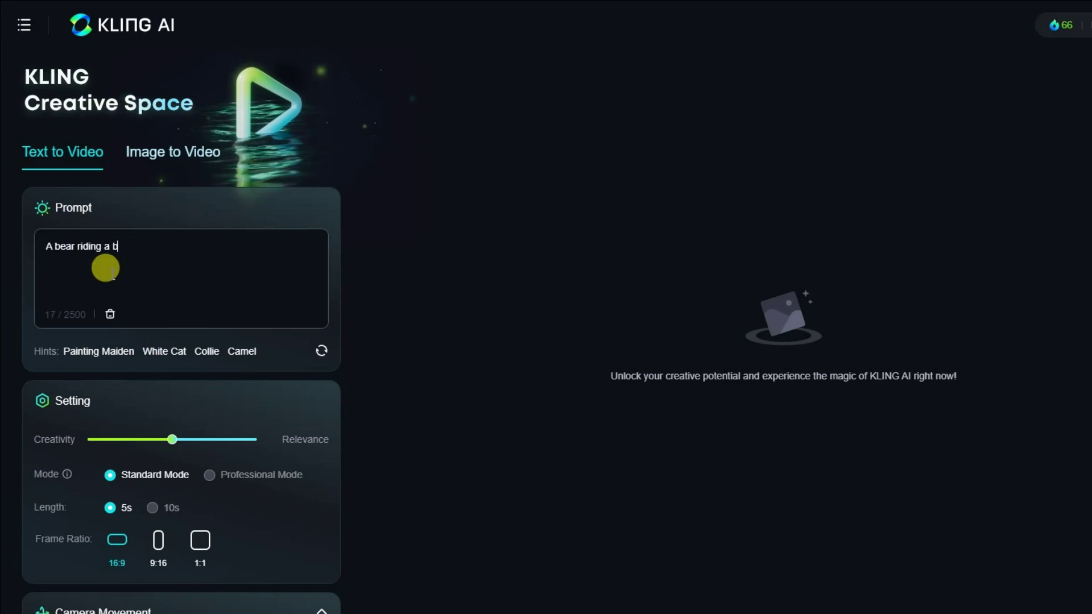
type("icycle")
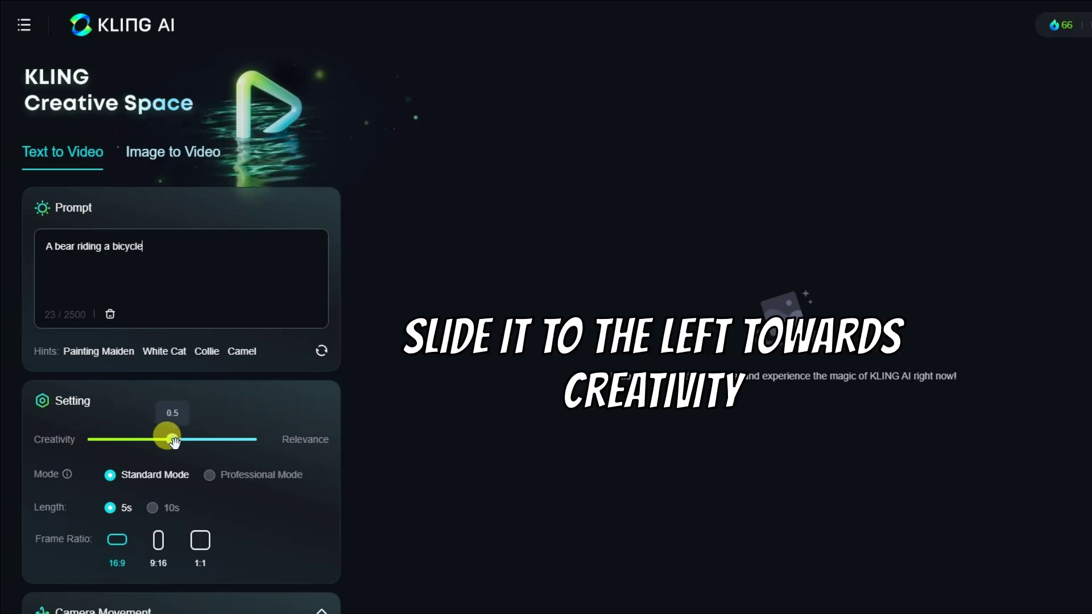
left_click(173, 441)
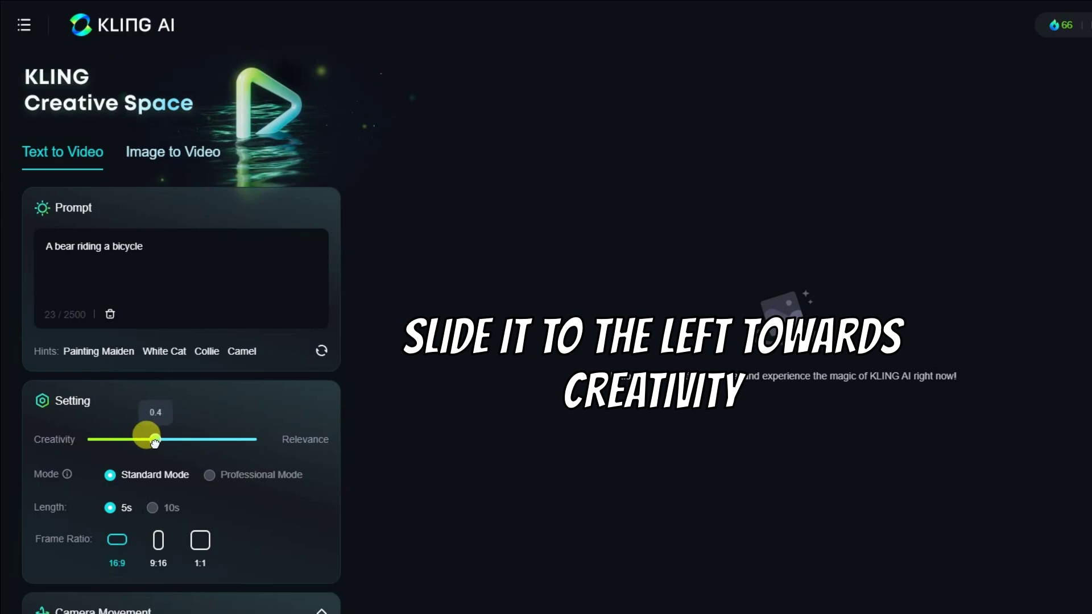
left_click_drag(143, 441, 137, 442)
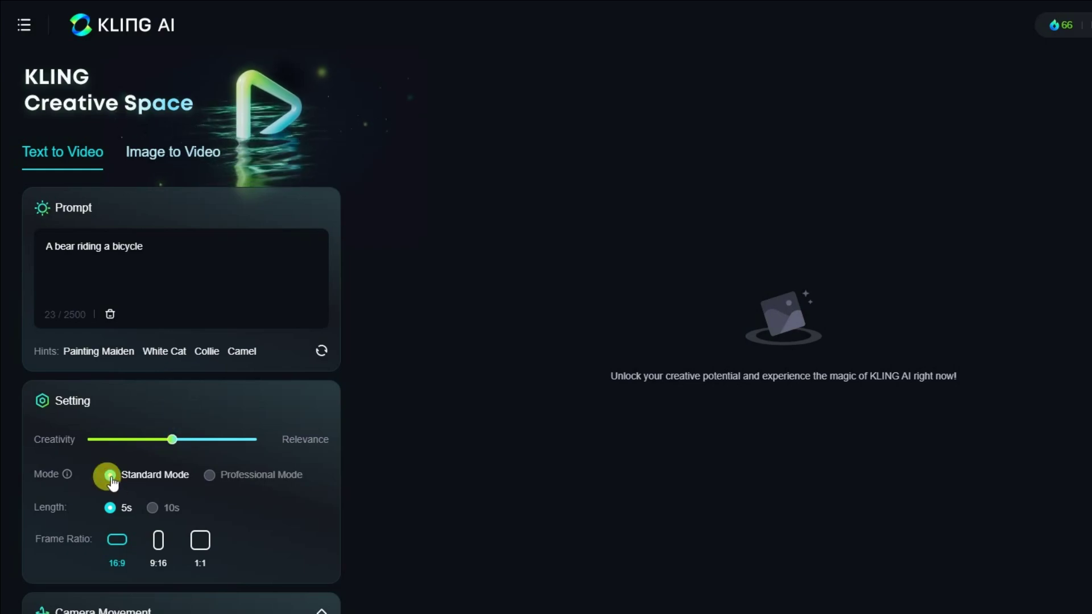
left_click(208, 476)
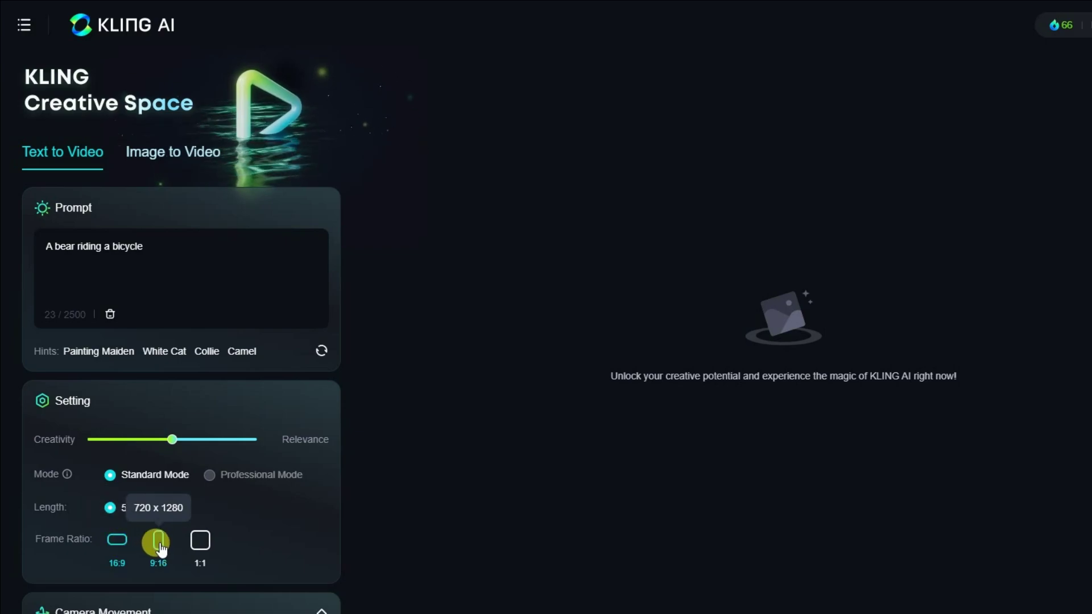
scroll(197, 541, "down", 2)
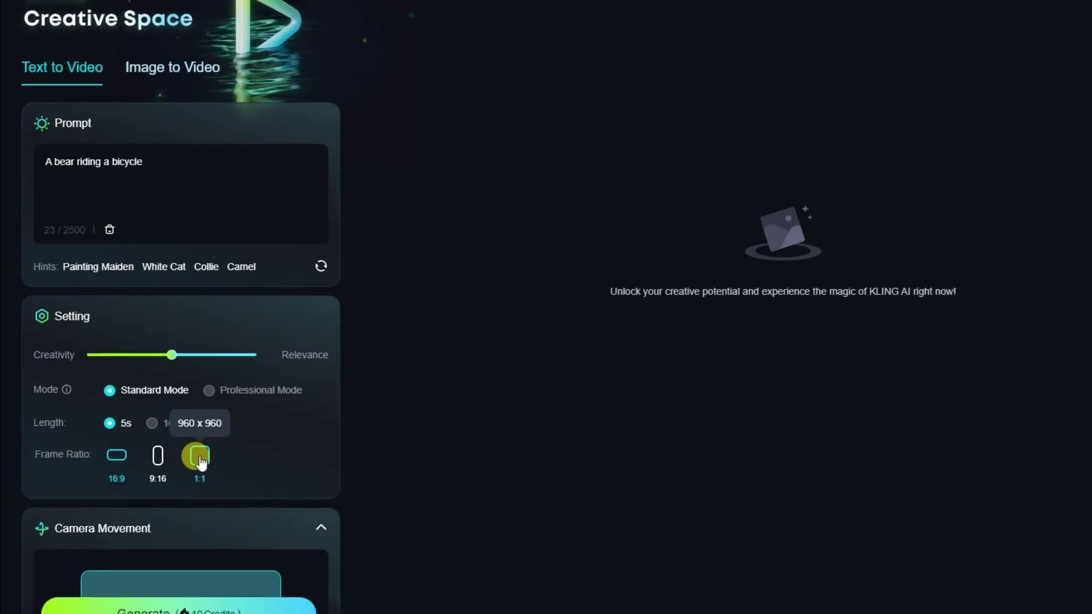
scroll(322, 378, "down", 2)
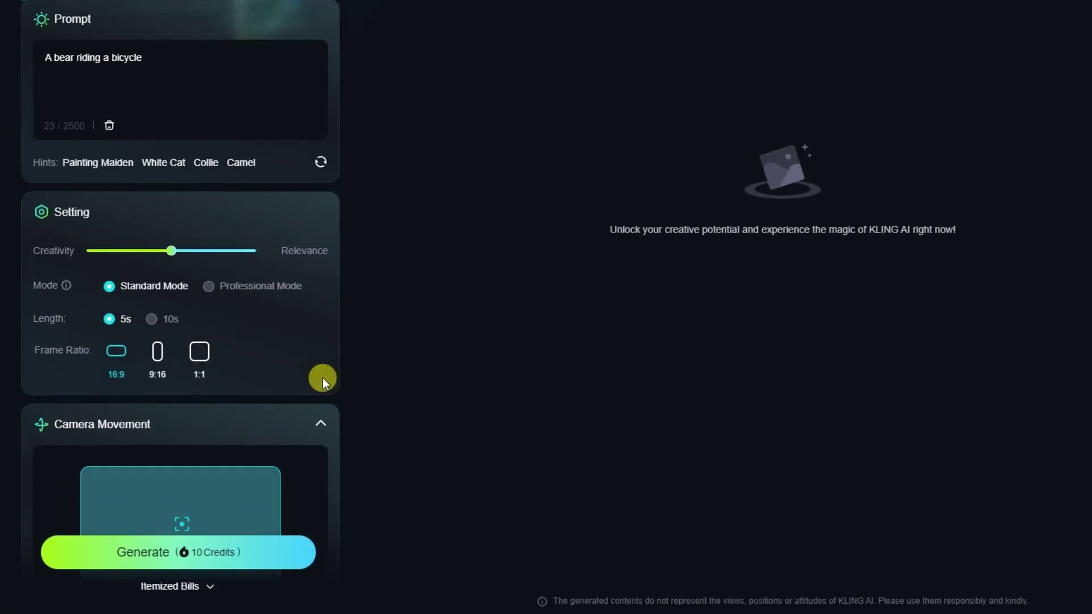
scroll(322, 379, "down", 2)
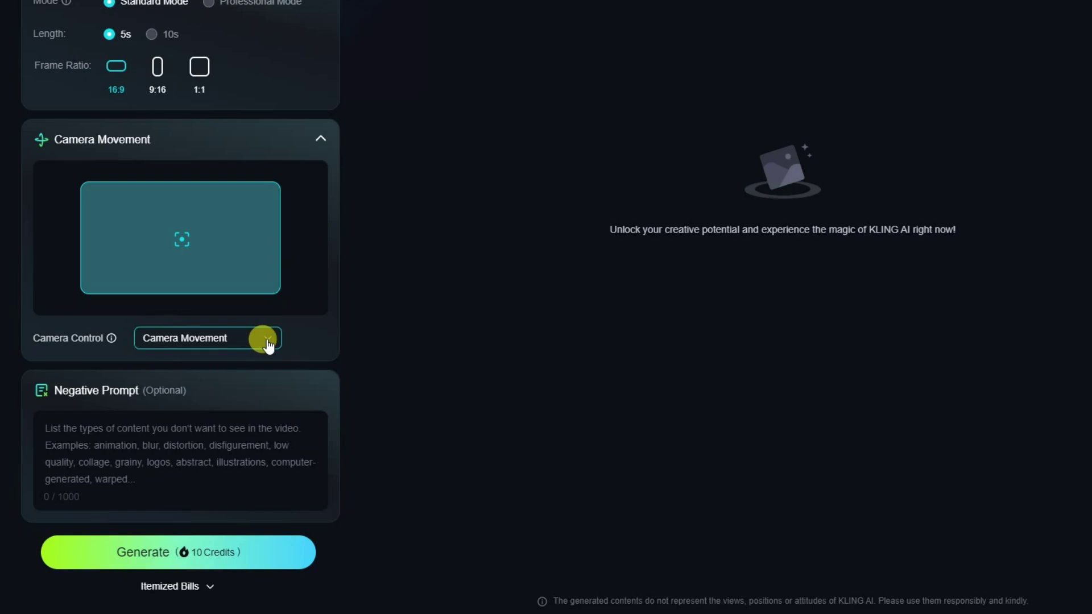
- Set the Camera Control movement to Tilt with a strength of -3.3
left_click(267, 345)
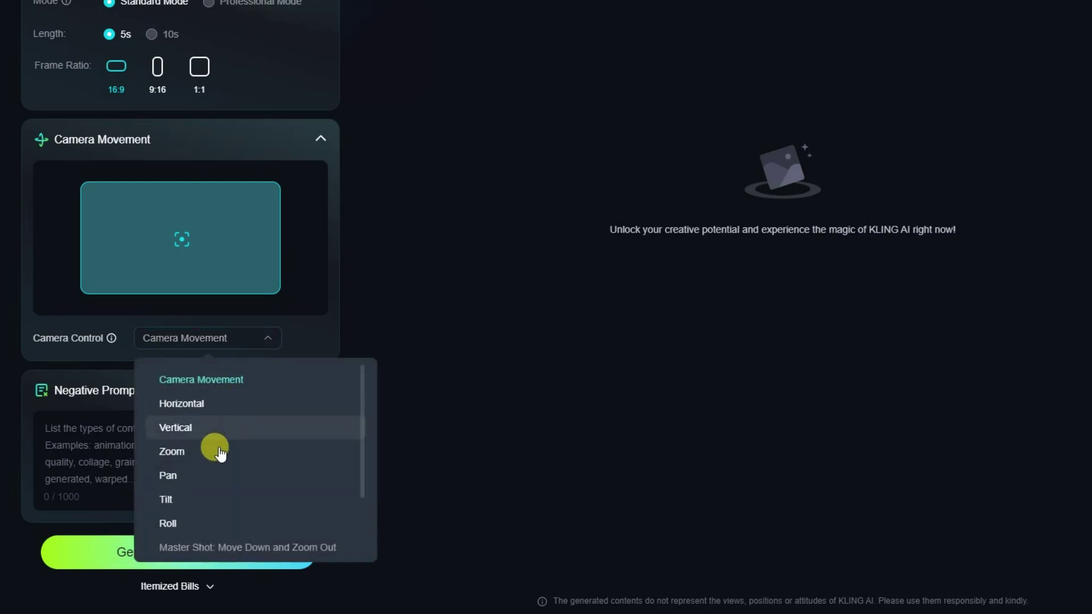
left_click(212, 503)
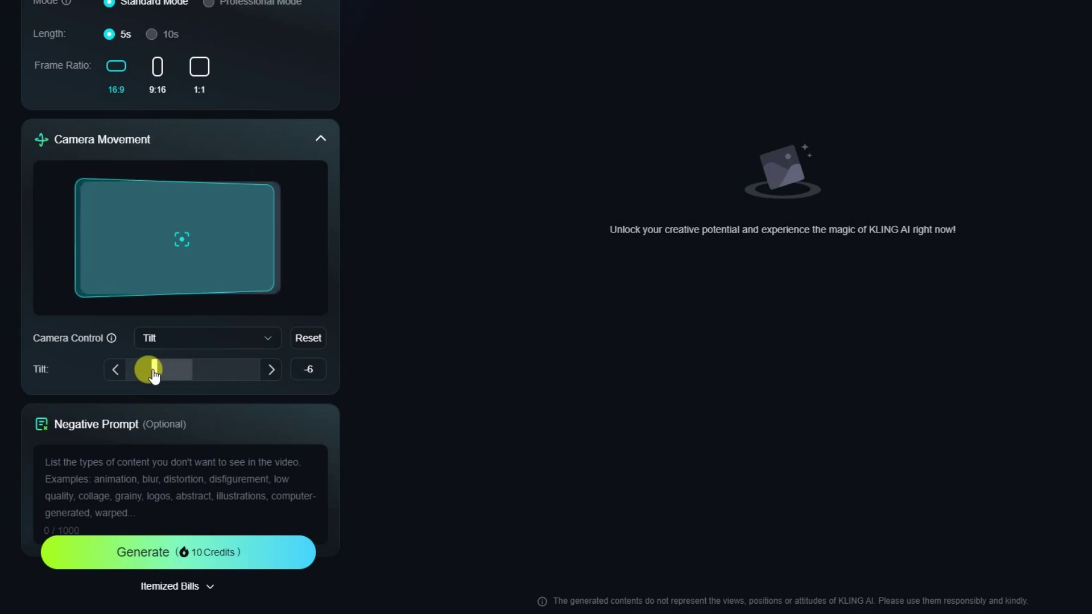
mouse_move(155, 377)
left_mouse_down()
mouse_move(237, 369)
mouse_move(173, 370)
left_mouse_up()
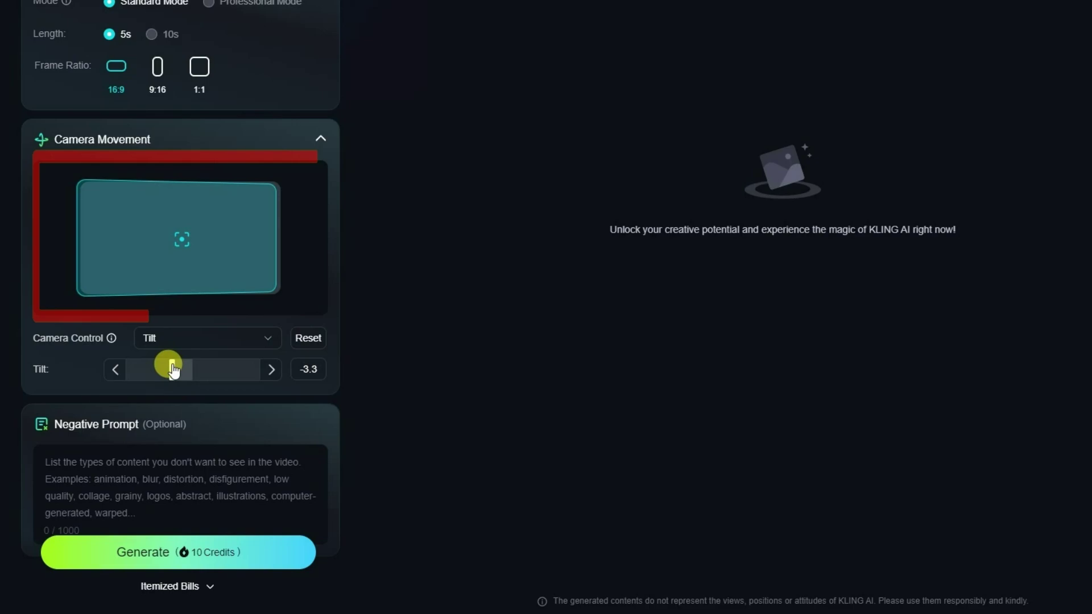
scroll(257, 402, "down", 2)
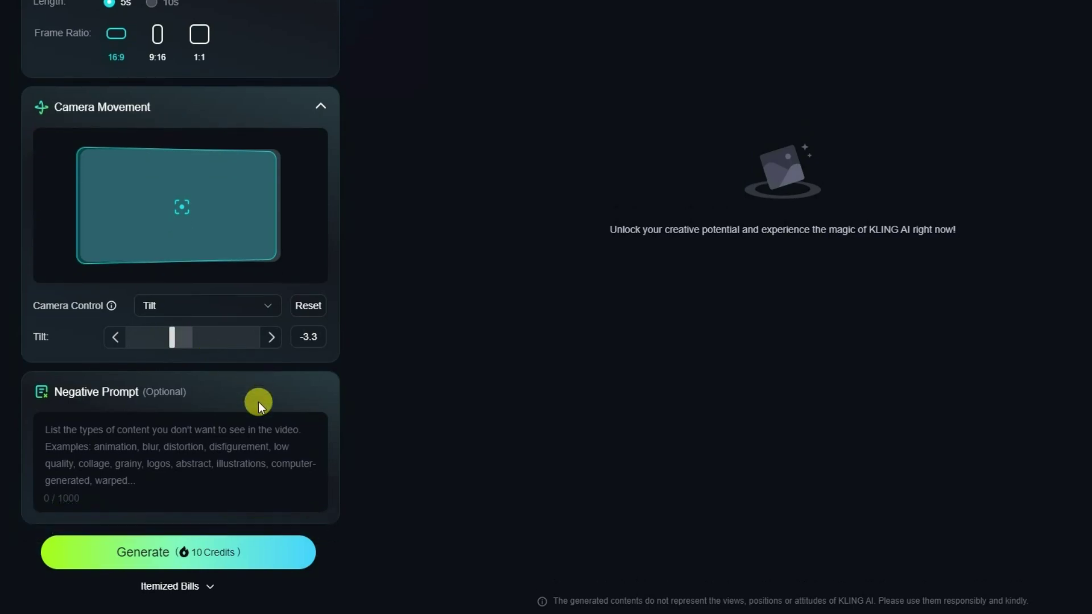
- Paste the negative prompt 'distorted, disfigured, deformed, blurred, low-resolution' and generate the bear video
left_click(179, 419)
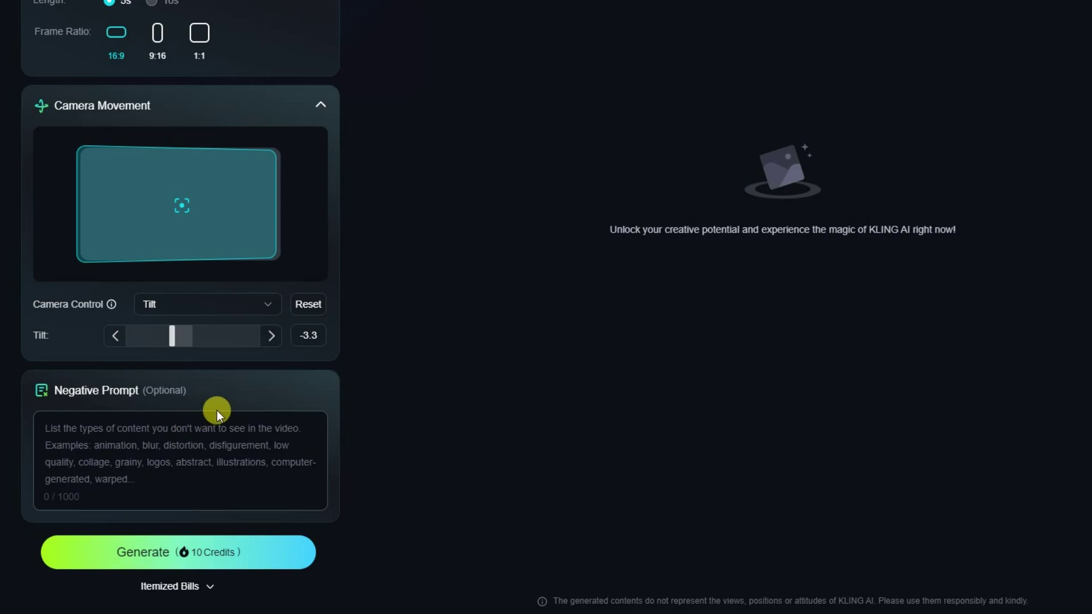
type("distorted, disfigured, deformed, blurred, low-resolution")
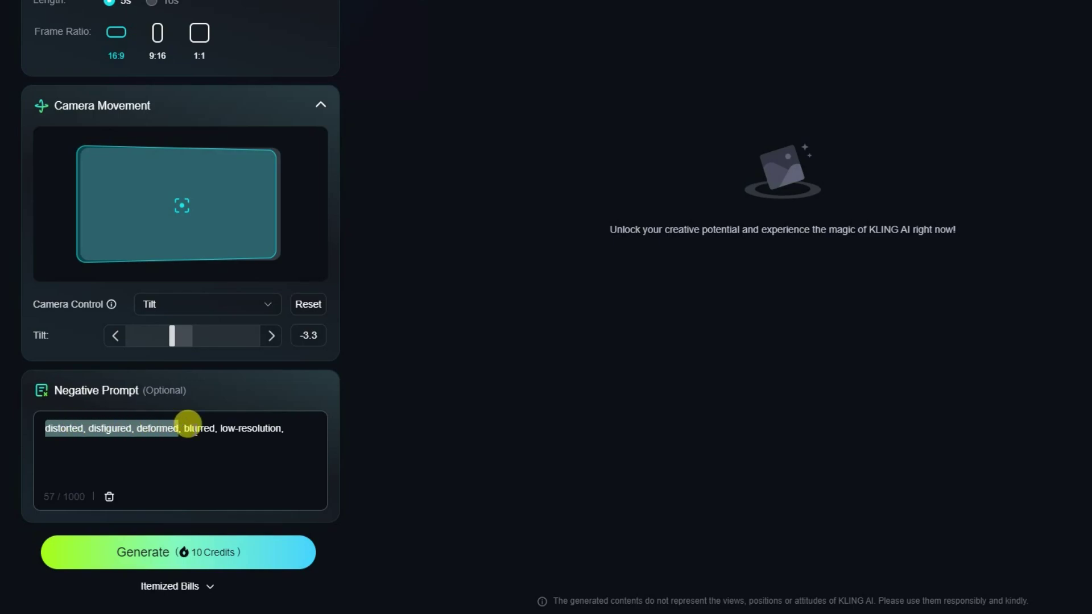
left_click(292, 426)
scroll(287, 450, "up", 5)
scroll(288, 450, "down", 4)
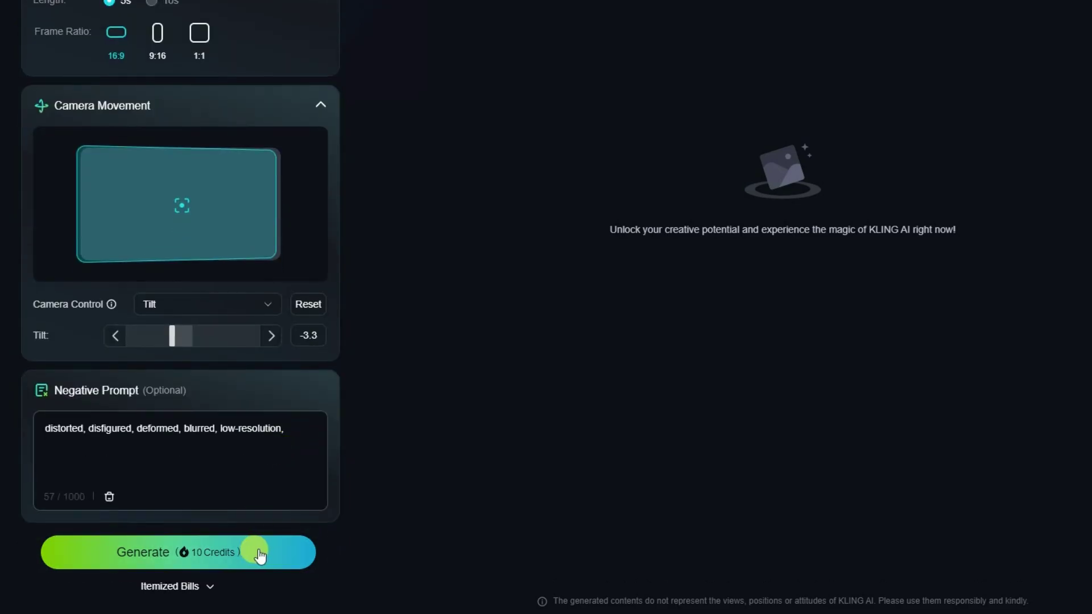
left_click(260, 555)
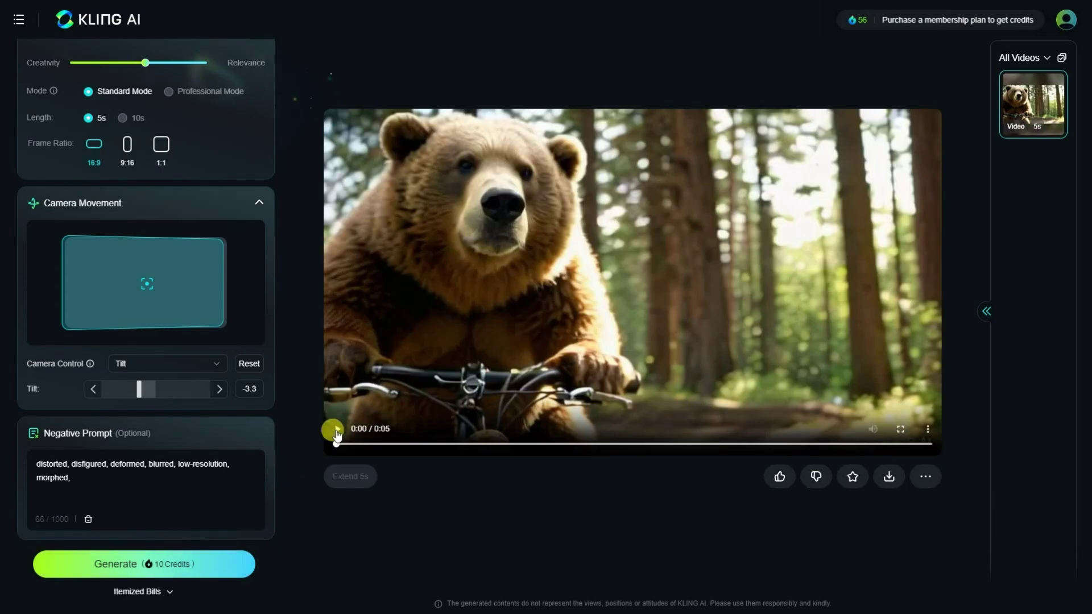
type("morphed,")
- Play the finished five-second bear clip, then switch to Image to Video
left_click(336, 430)
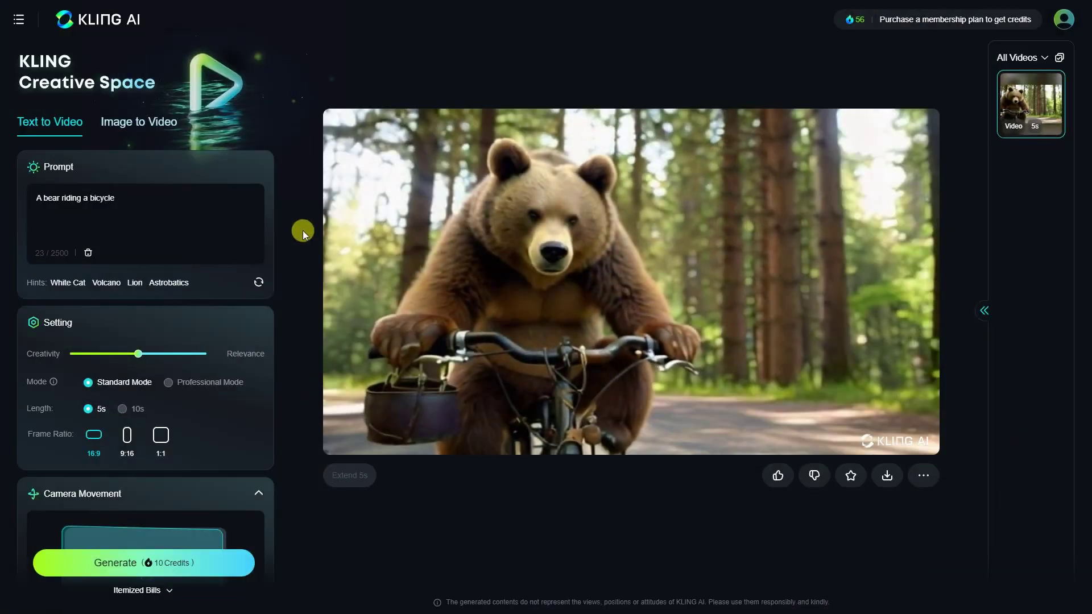
left_click(140, 125)
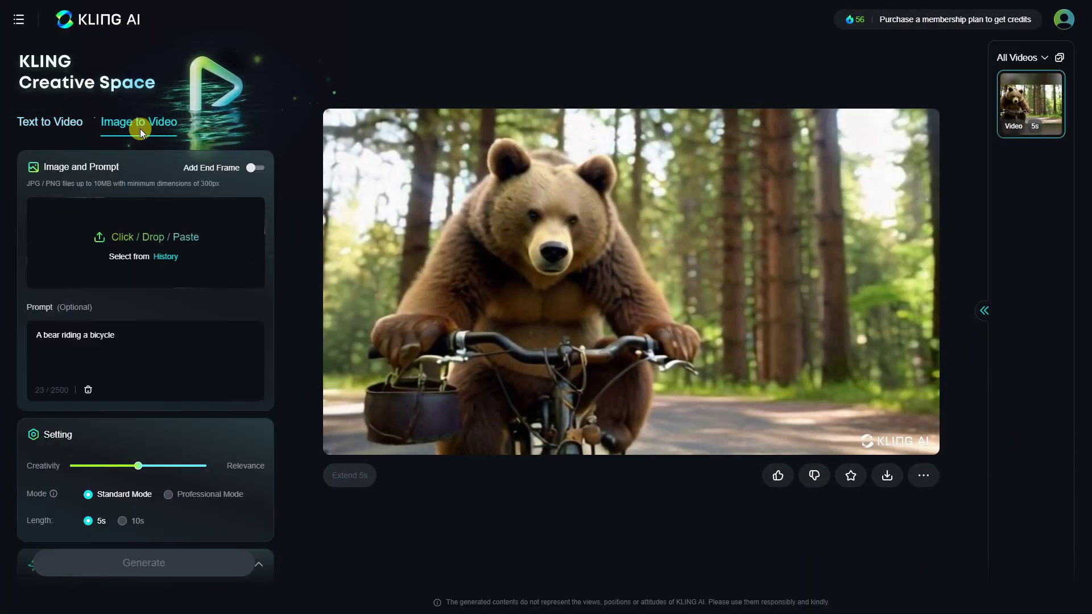
- Upload Beautiful_elf_sitting_in_a_.jpg as the source image
left_click(214, 256)
left_click(385, 106)
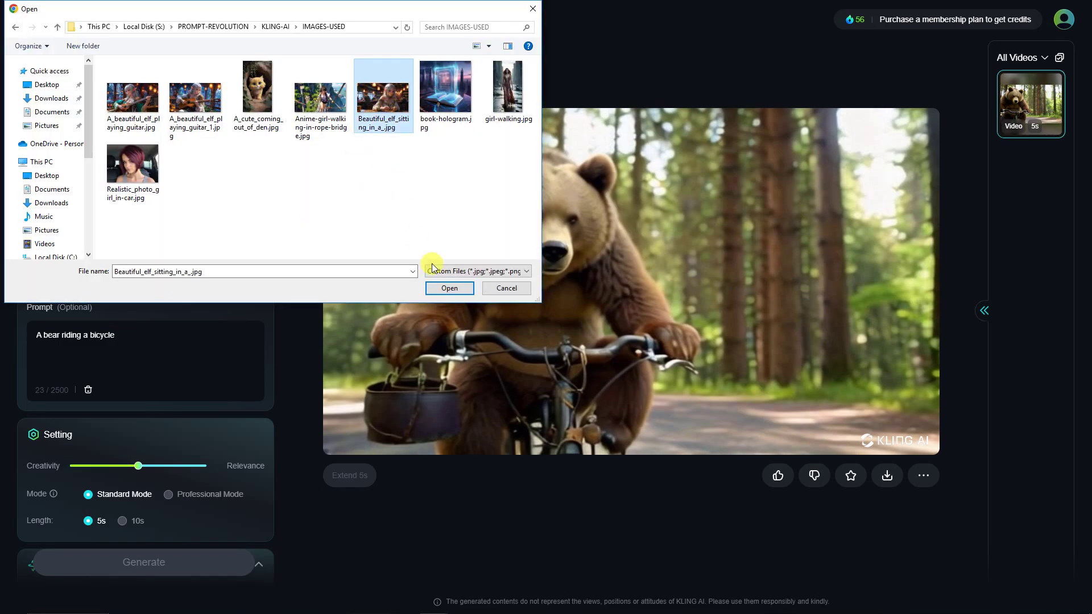
left_click(450, 288)
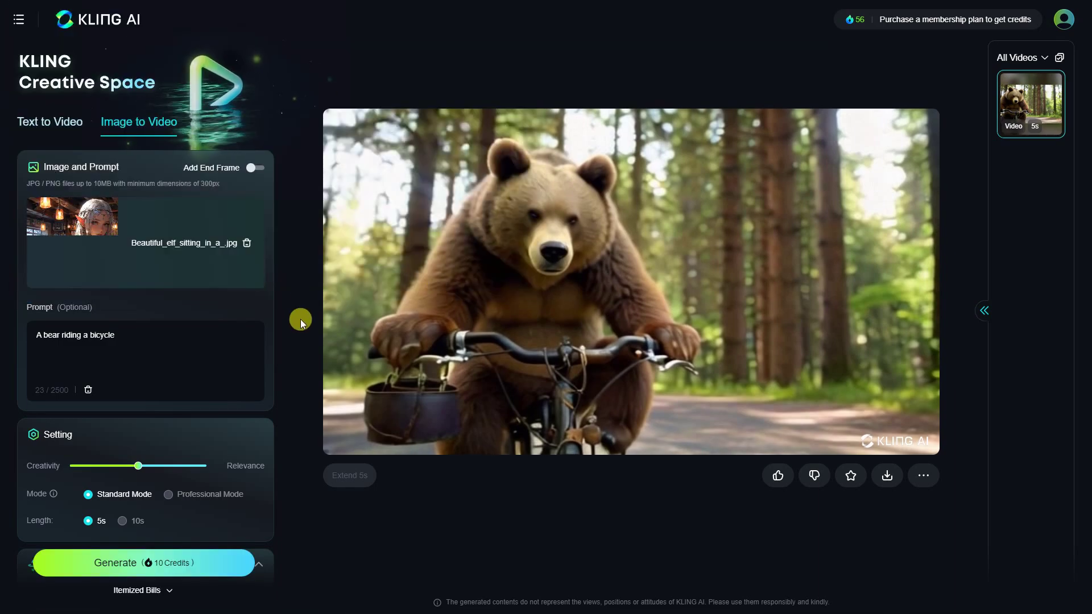
- Delete the old bear prompt and select the existing negative prompt terms
left_click_drag(36, 335, 177, 358)
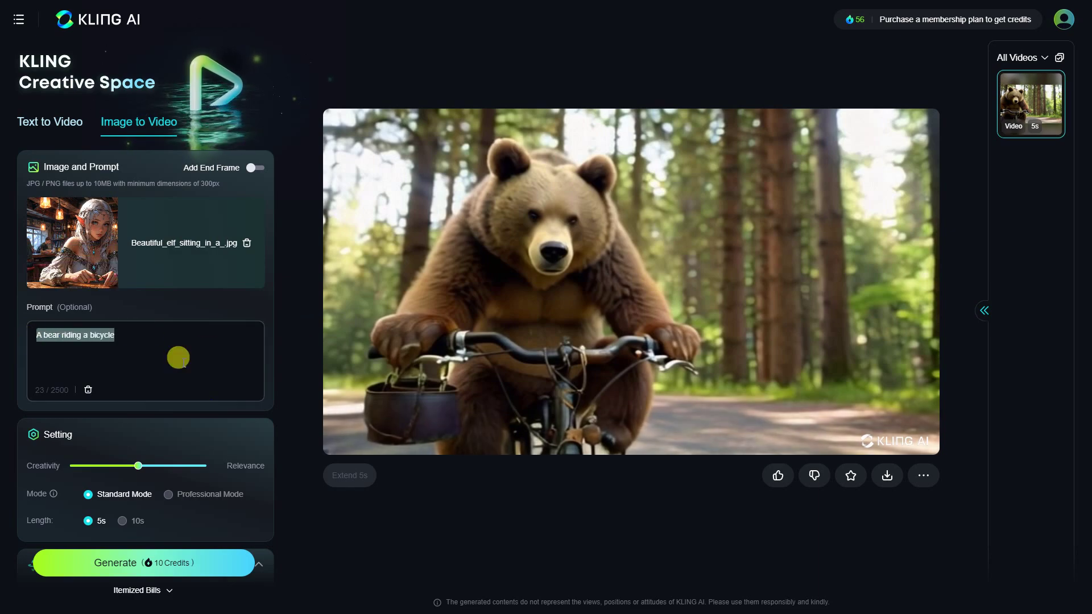
key("BackSpace")
type("Animation of a ")
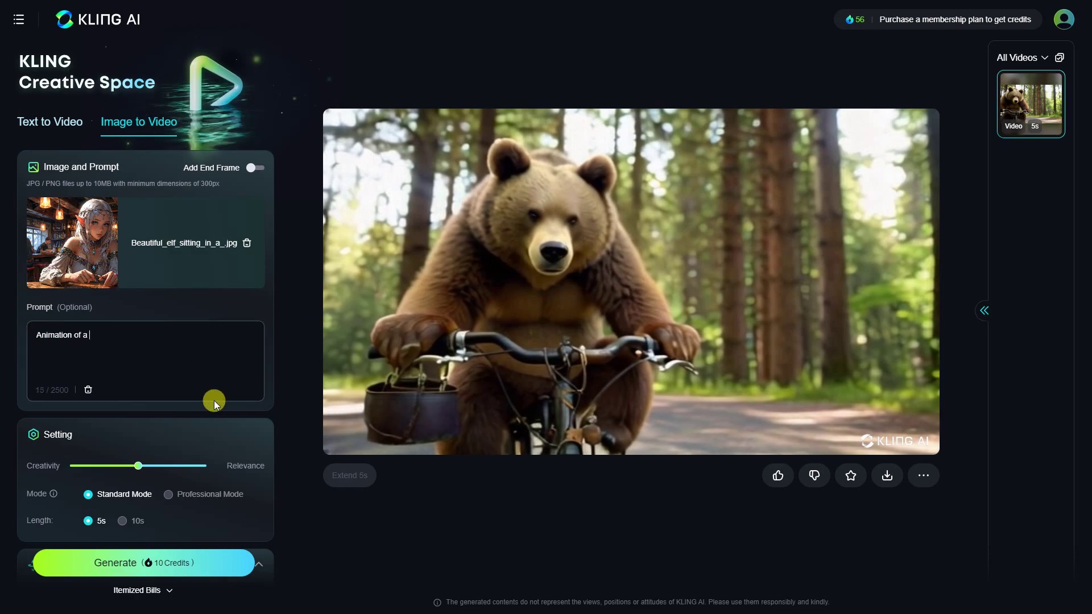
type("beautiful elf smiling")
scroll(214, 400, "down", 1)
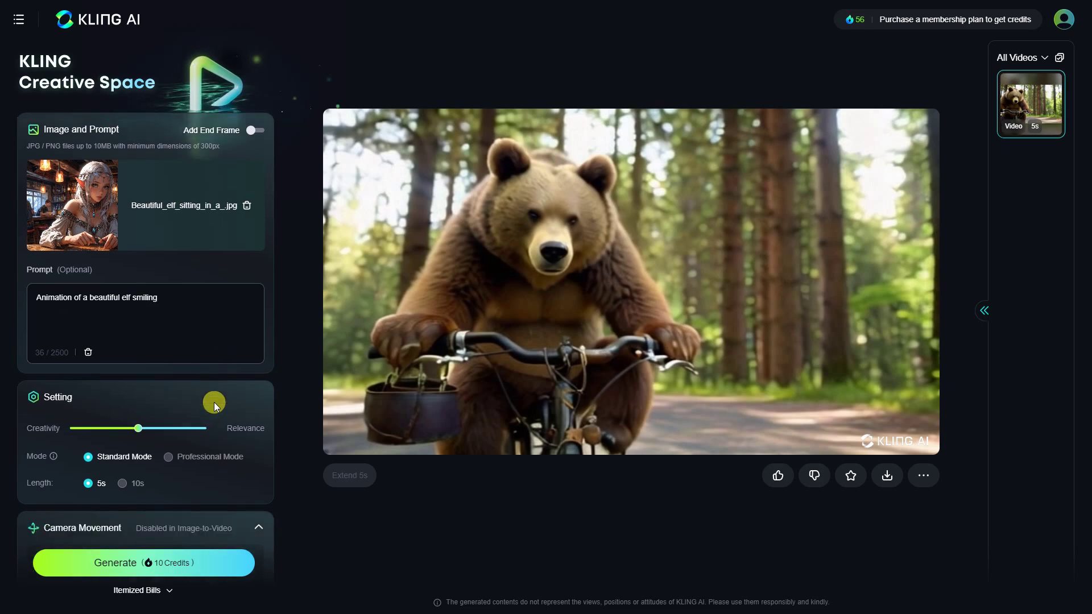
scroll(215, 401, "down", 1)
scroll(217, 364, "down", 1)
scroll(216, 332, "down", 1)
scroll(217, 332, "down", 1)
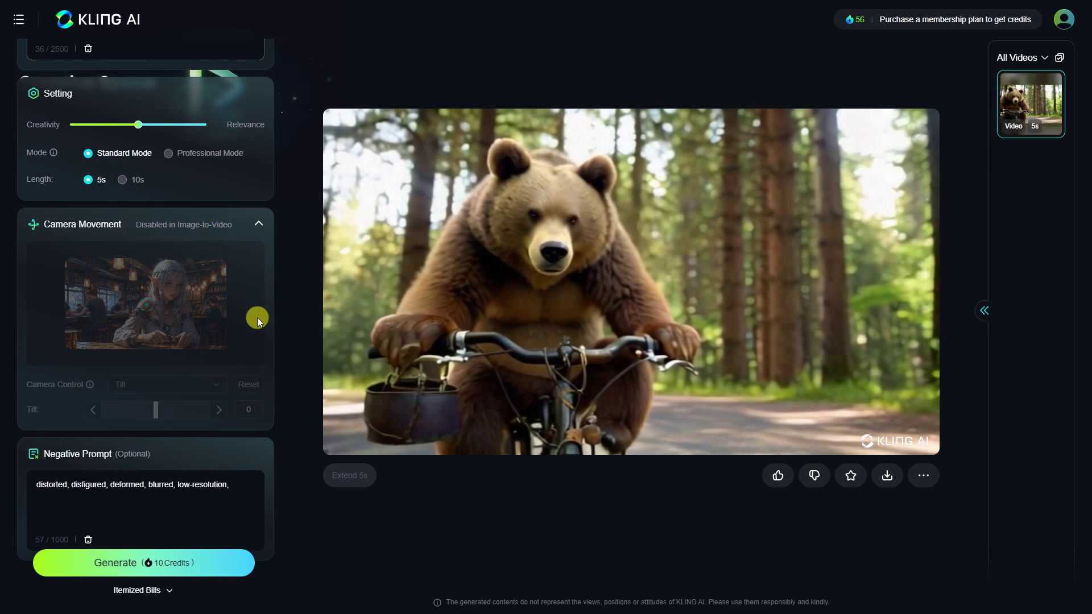
scroll(256, 319, "down", 1)
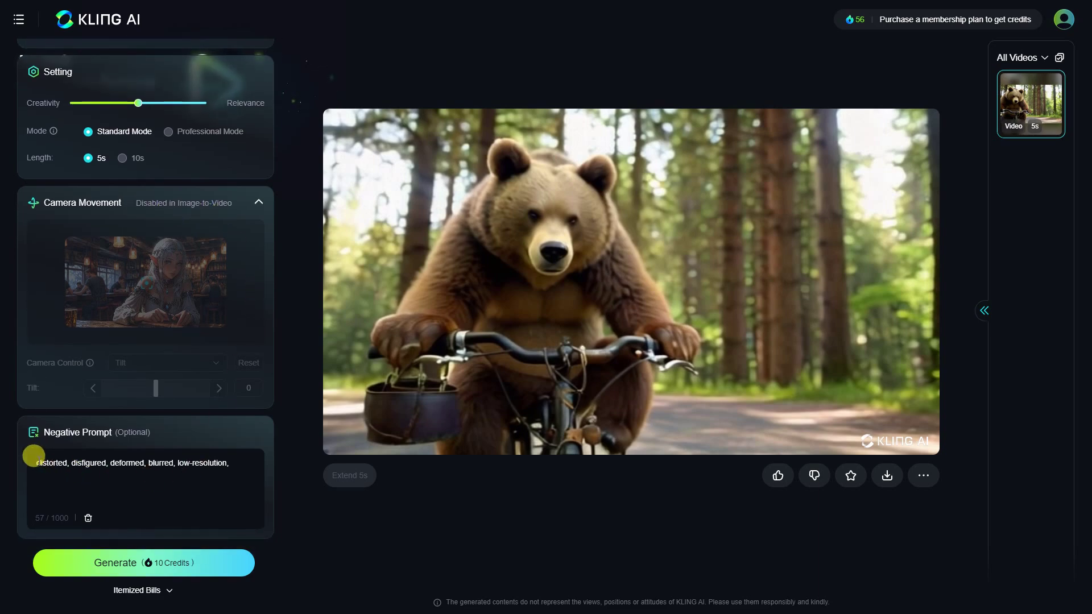
left_click_drag(57, 455, 200, 455)
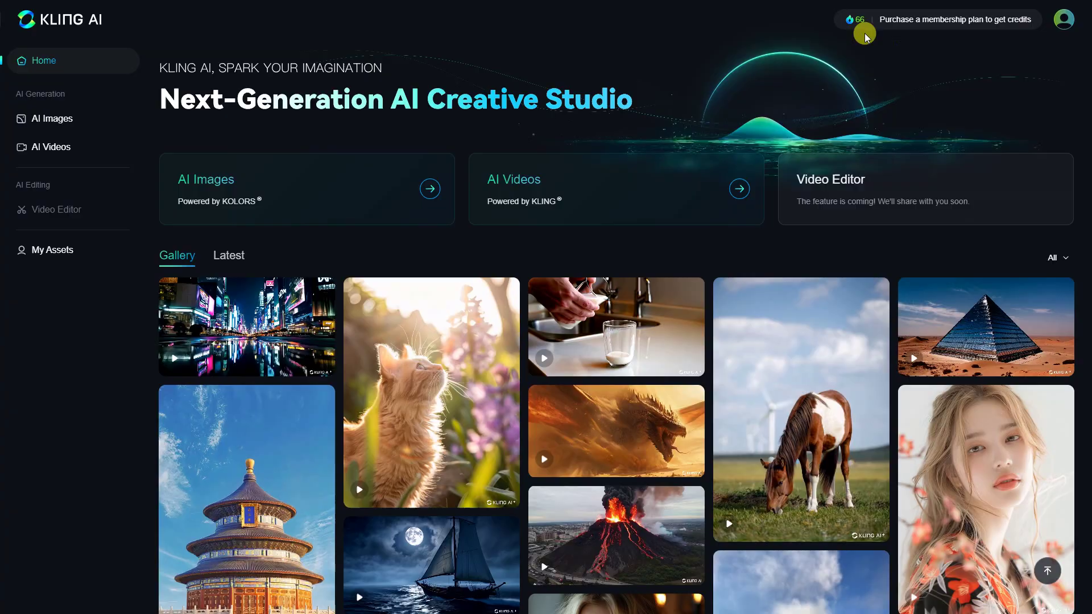
- Show the Free, Standard, Pro and Premier membership plans with their flash-sale prices
left_click(930, 21)
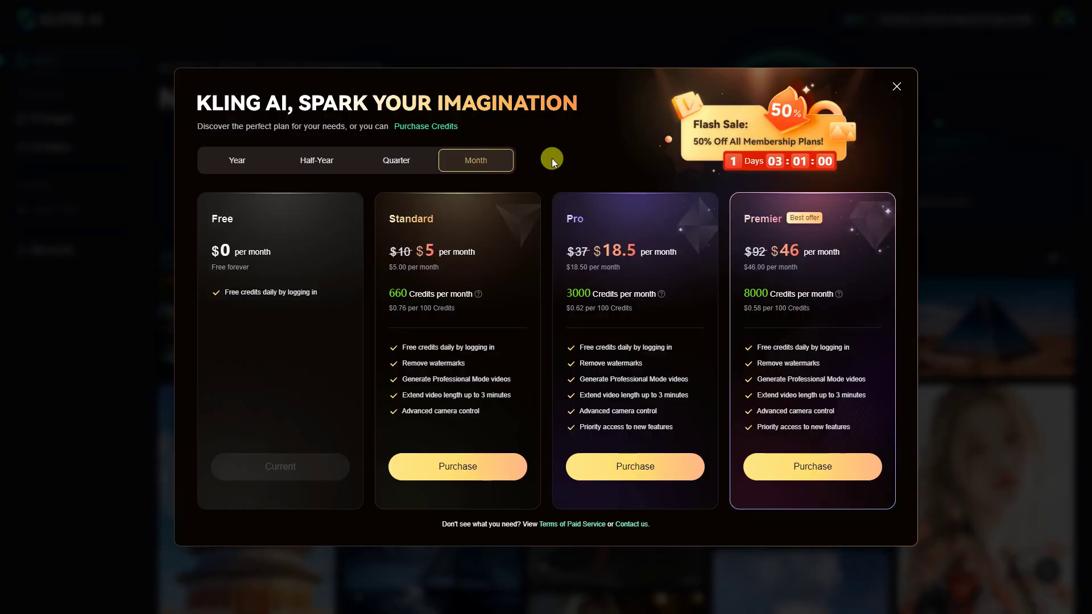